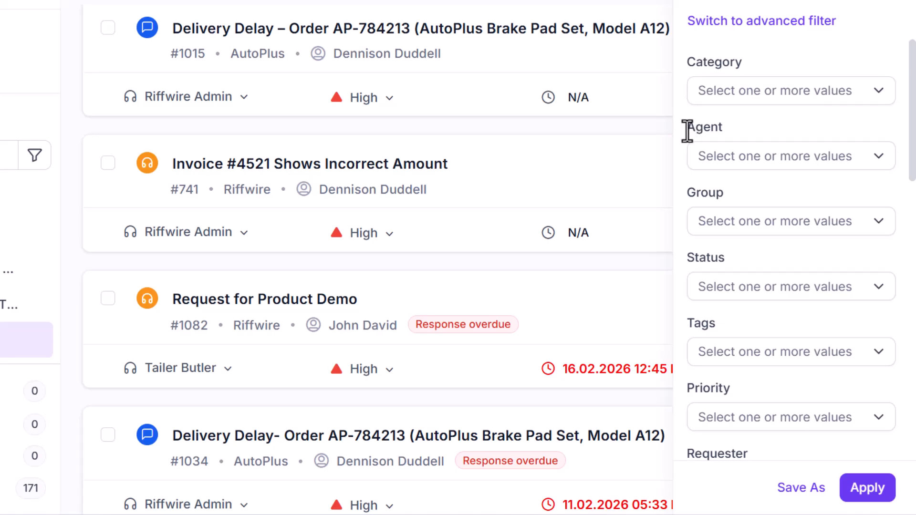
# Step: Filter the tickets by status Open and priority High, apply the filter, and close the filter pane
pyautogui.click(712, 287)
pyautogui.click(711, 363)
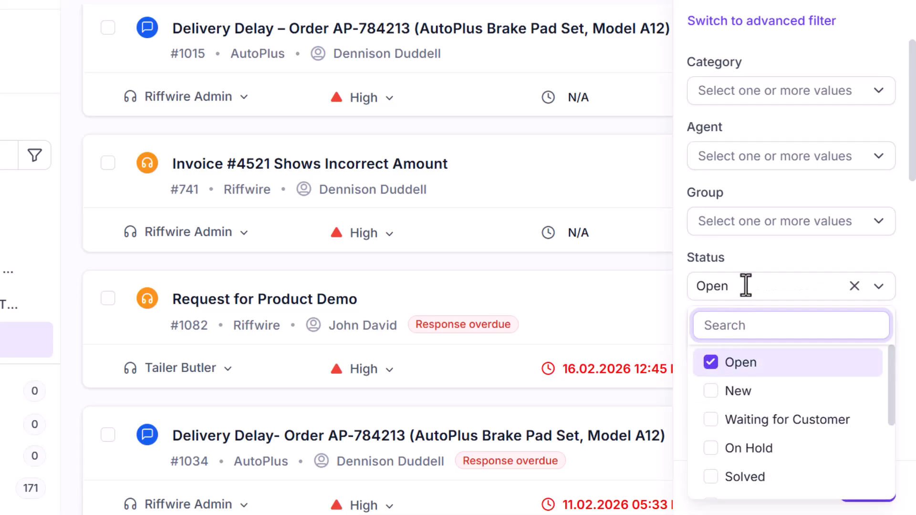
pyautogui.click(748, 286)
pyautogui.click(773, 417)
pyautogui.click(721, 349)
pyautogui.click(732, 418)
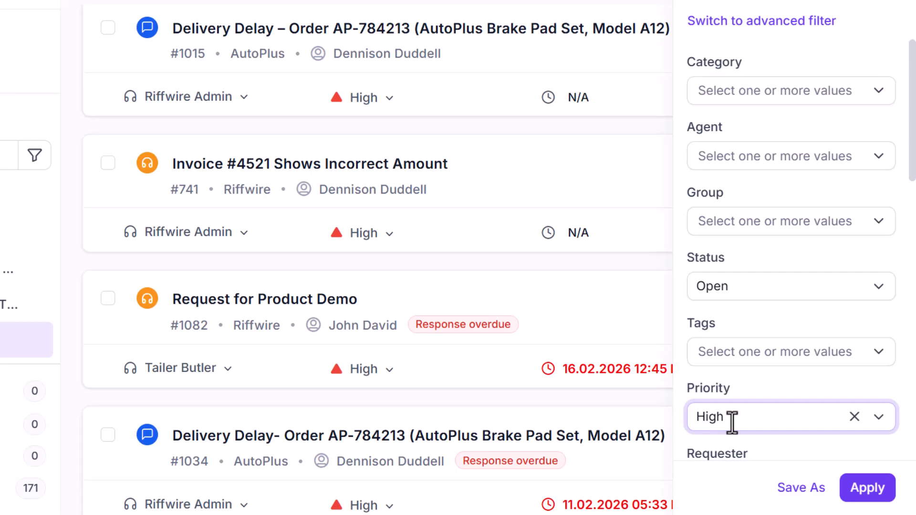
pyautogui.click(865, 483)
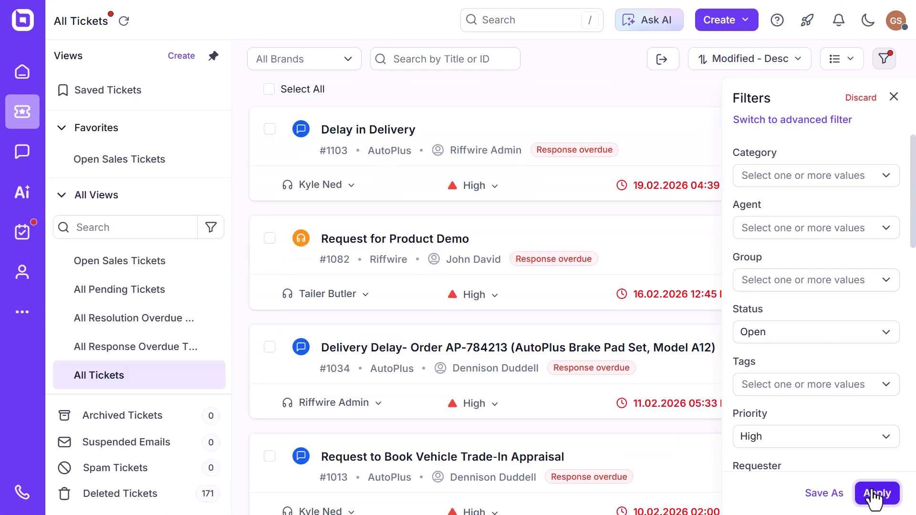
pyautogui.click(894, 96)
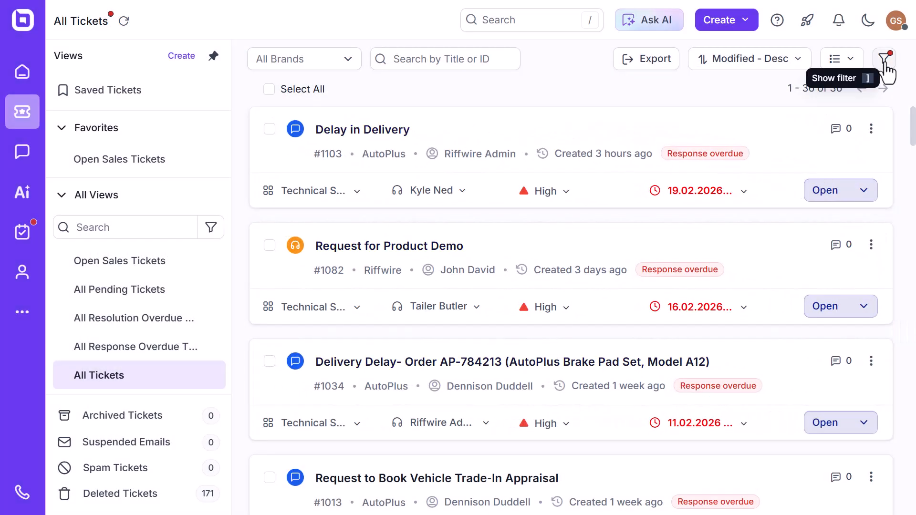
# Step: Reopen the basic ticket filter and restrict the category to HR, IT and Finance
pyautogui.click(884, 59)
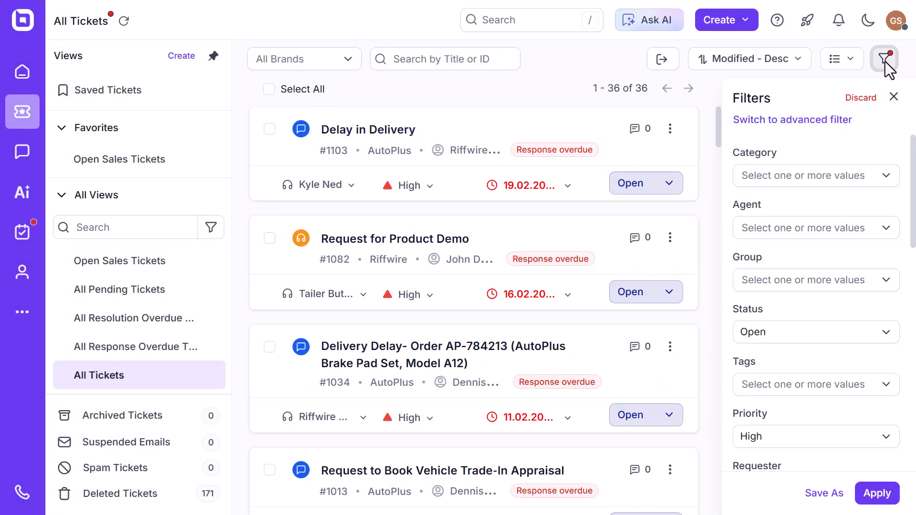
pyautogui.click(754, 175)
pyautogui.click(751, 237)
pyautogui.click(751, 259)
pyautogui.click(751, 282)
pyautogui.click(827, 175)
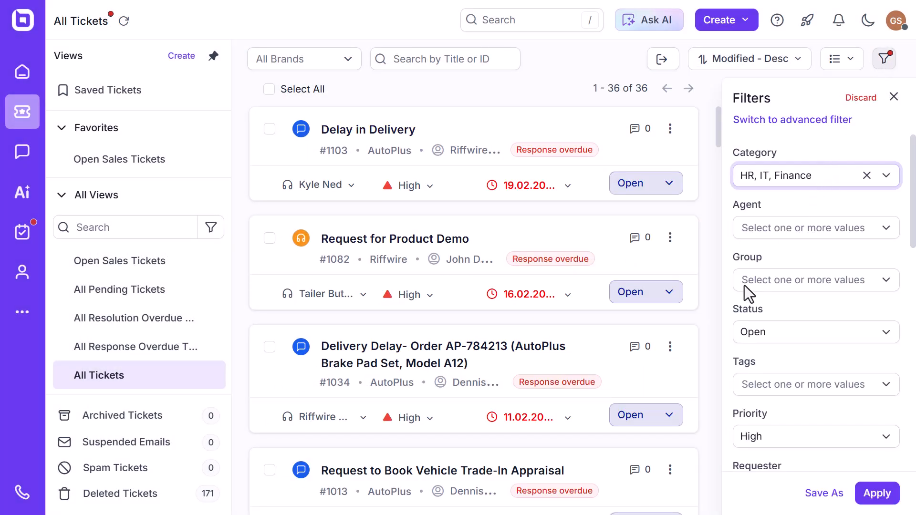
# Step: Add New and Waiting for Customer to the statuses included in the ticket filter
pyautogui.click(741, 331)
pyautogui.click(750, 415)
pyautogui.click(750, 438)
pyautogui.click(826, 334)
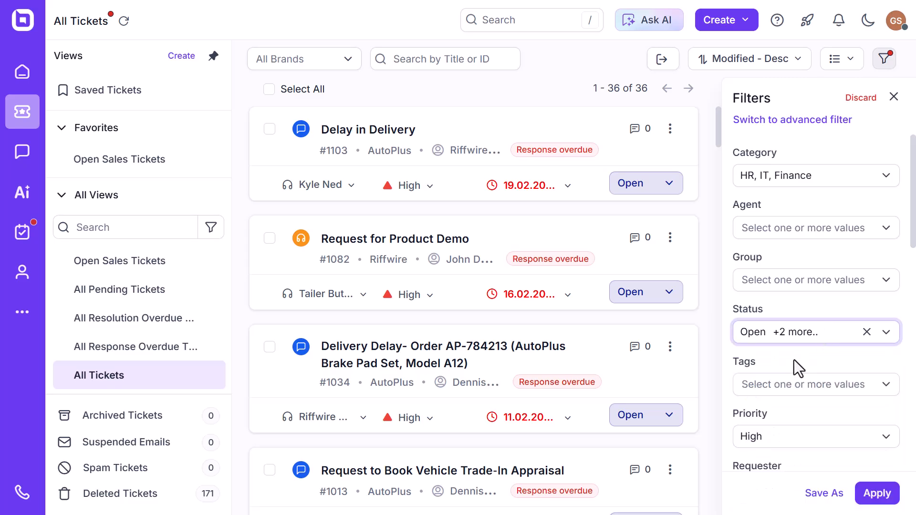
# Step: Add Low and Normal to the priorities included in the ticket filter
pyautogui.scroll(-3, 794, 359)
pyautogui.click(772, 293)
pyautogui.click(752, 370)
pyautogui.click(751, 395)
pyautogui.click(834, 296)
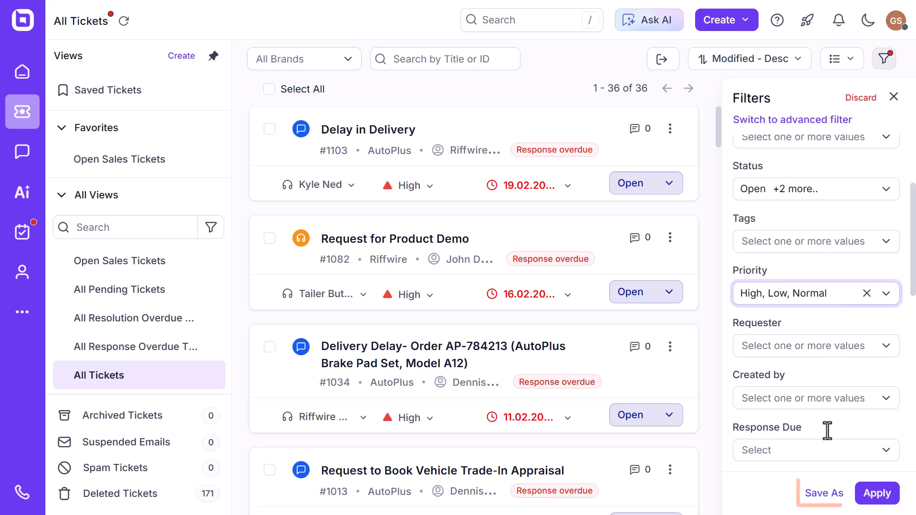
# Step: Save the filter as a view named Open Sales Tickets with access Any Agents, sorting Created - Asc and default grid field Brand
pyautogui.click(825, 494)
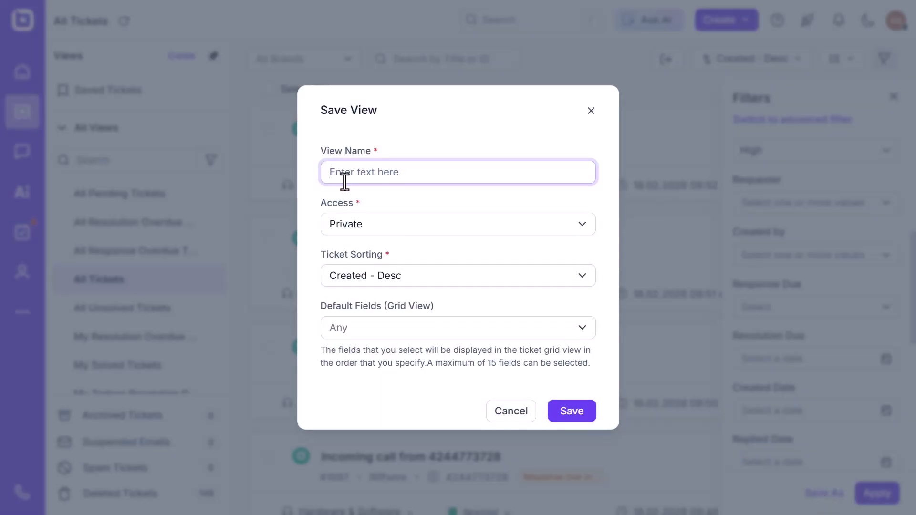
pyautogui.write('Open Sales Tickets')
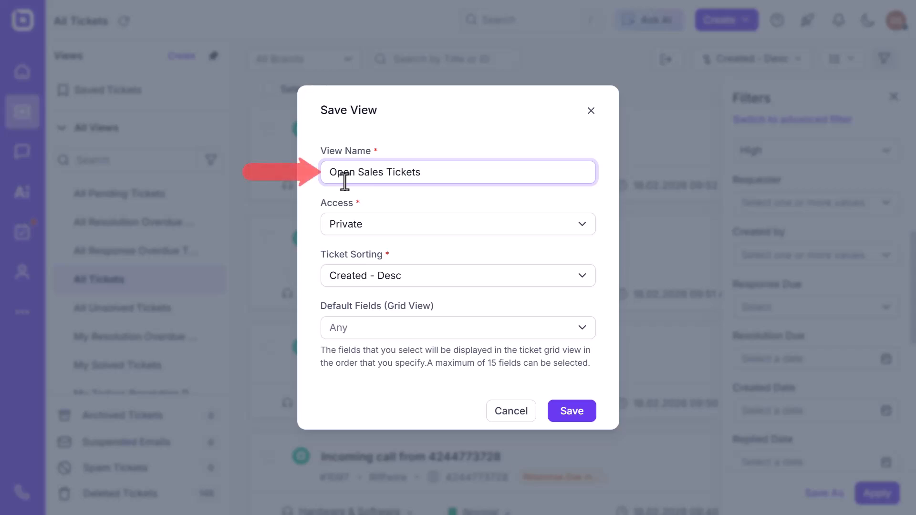
pyautogui.click(350, 229)
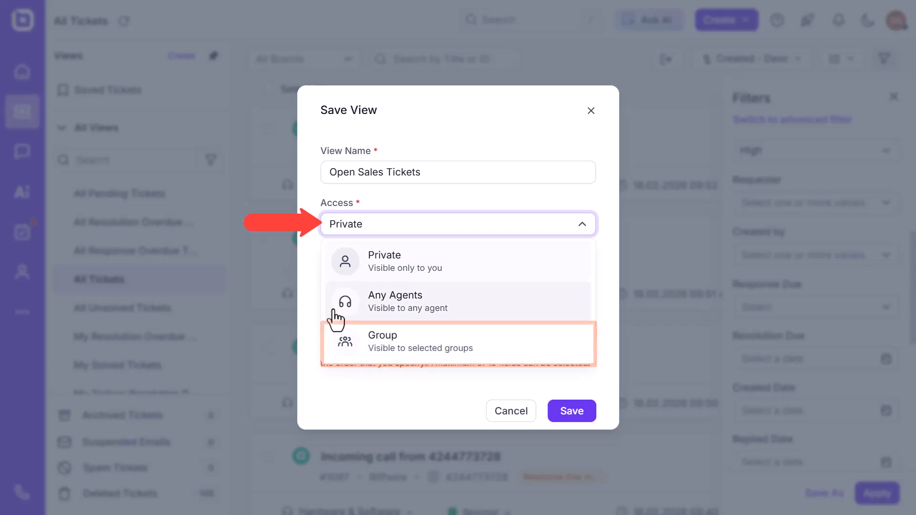
pyautogui.click(336, 315)
pyautogui.click(336, 281)
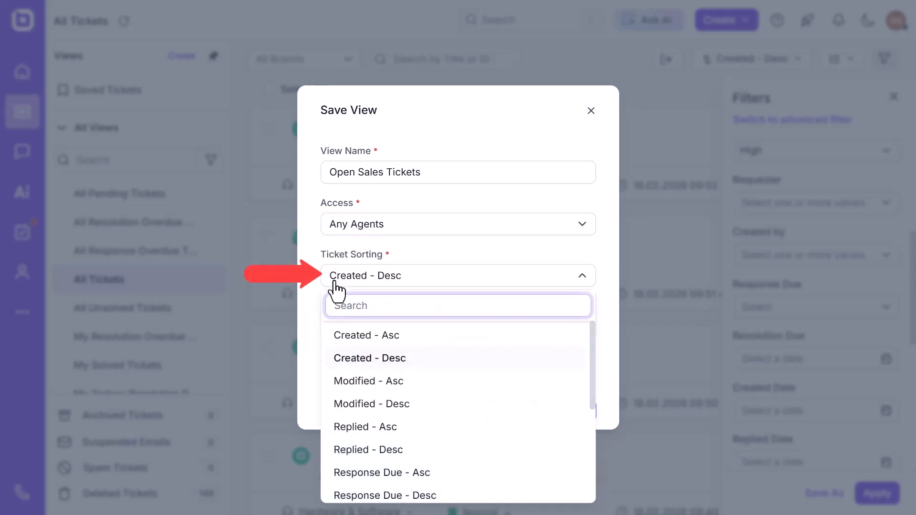
pyautogui.click(337, 342)
pyautogui.click(329, 329)
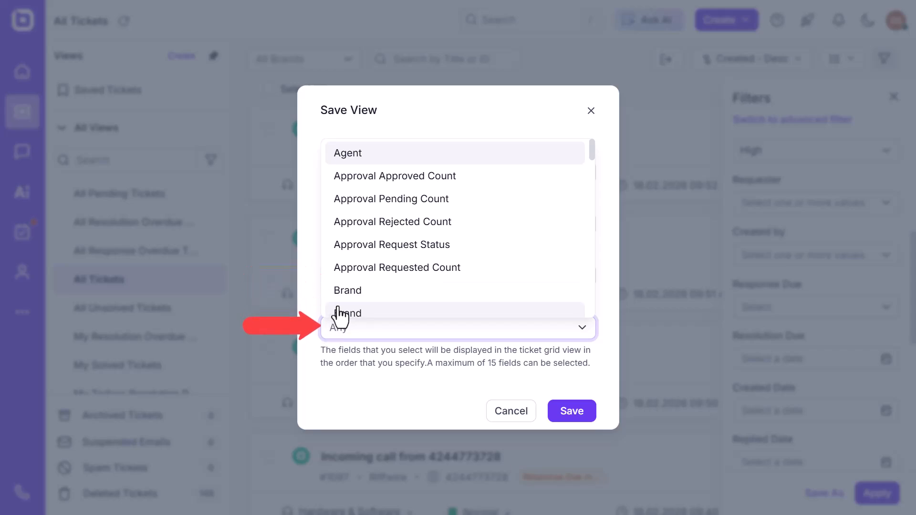
pyautogui.click(340, 314)
pyautogui.click(571, 412)
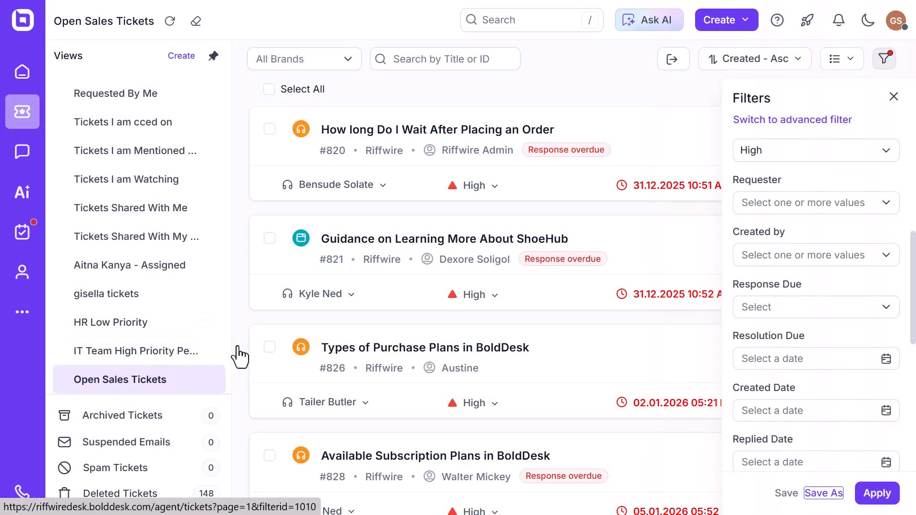
# Step: Switch to the advanced filter and add an All condition requiring Priority Is High
pyautogui.click(763, 125)
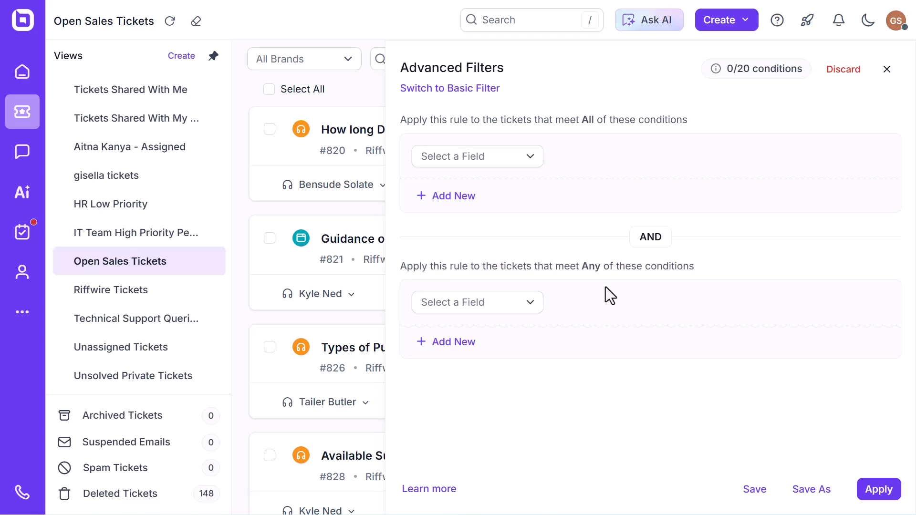
pyautogui.click(514, 157)
pyautogui.click(517, 307)
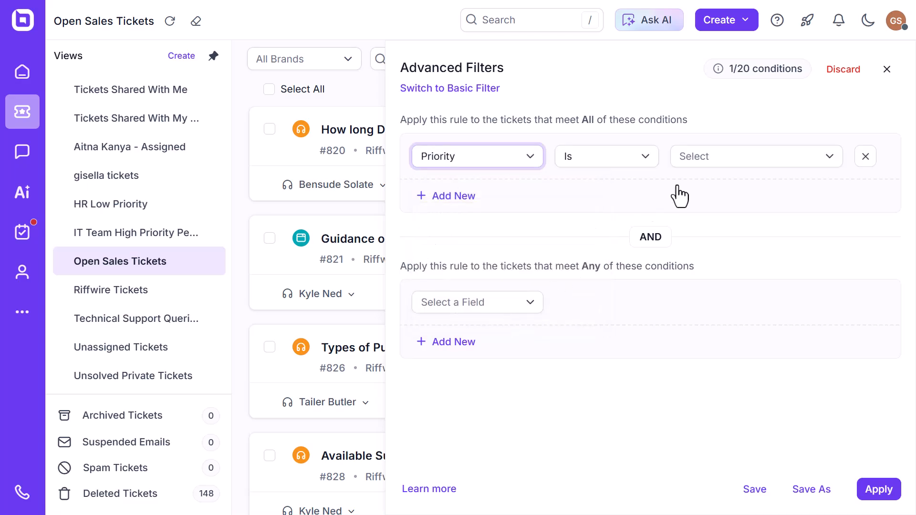
pyautogui.click(701, 156)
pyautogui.click(702, 262)
# Step: Add a second All condition requiring Created On with Relative date set to This month
pyautogui.click(453, 197)
pyautogui.scroll(-3, 490, 263)
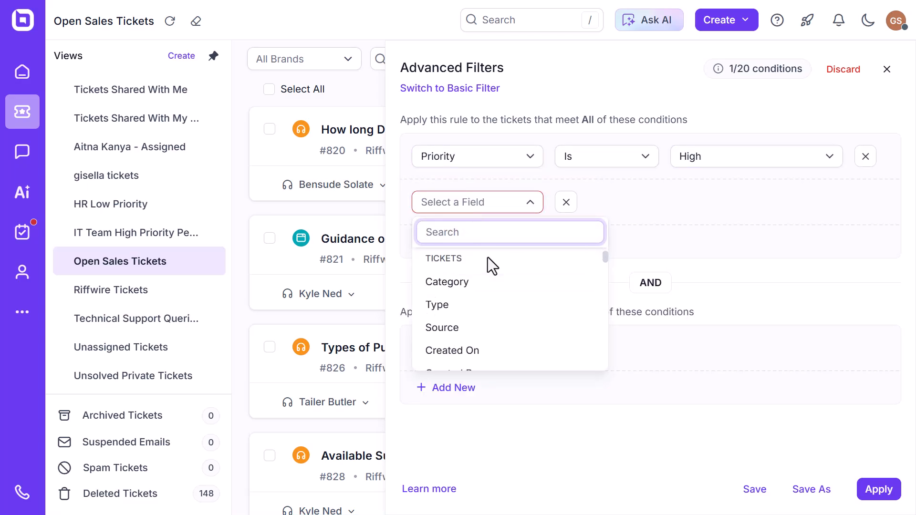
pyautogui.click(497, 344)
pyautogui.click(606, 203)
pyautogui.click(599, 285)
pyautogui.click(754, 202)
pyautogui.scroll(-3, 749, 320)
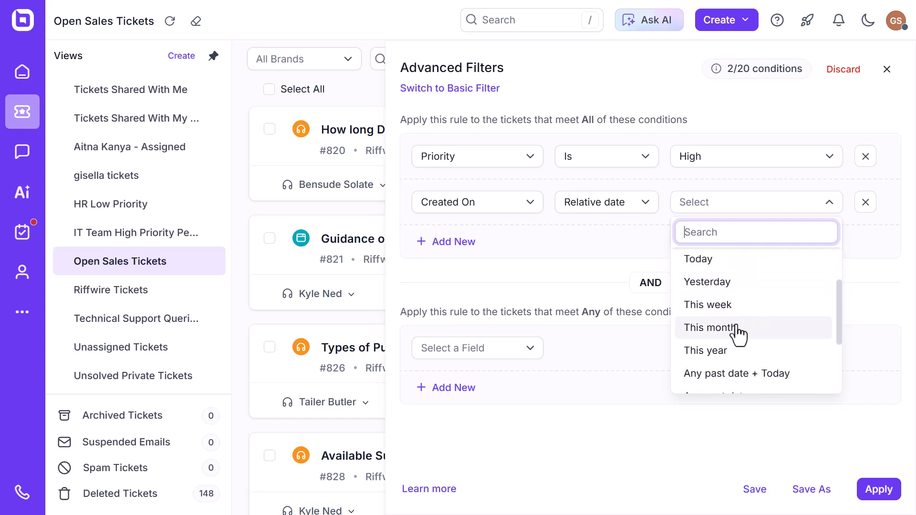
pyautogui.click(735, 329)
# Step: Add an Any condition matching tickets whose Group Is Hardware & Software
pyautogui.click(511, 353)
pyautogui.click(477, 446)
pyautogui.click(695, 348)
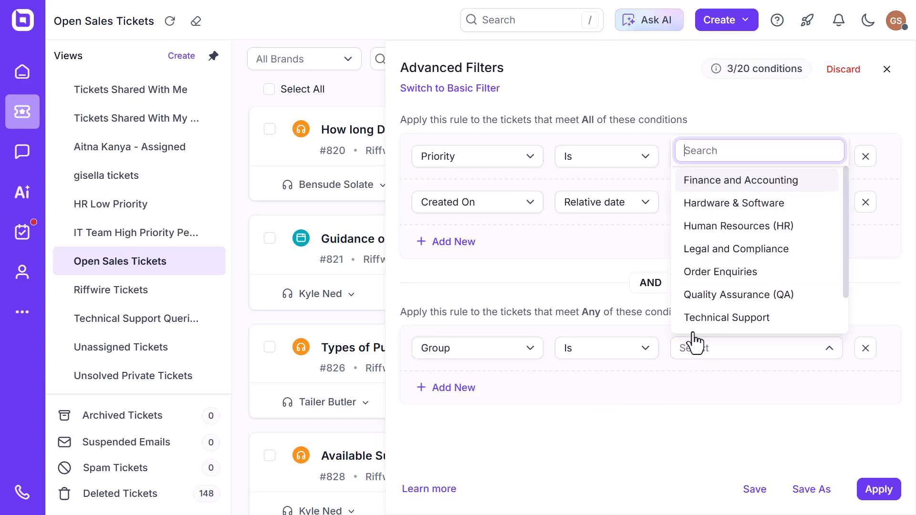
pyautogui.click(734, 205)
# Step: Add a second Any condition matching tickets whose Group Is Technical Support
pyautogui.click(468, 387)
pyautogui.click(470, 394)
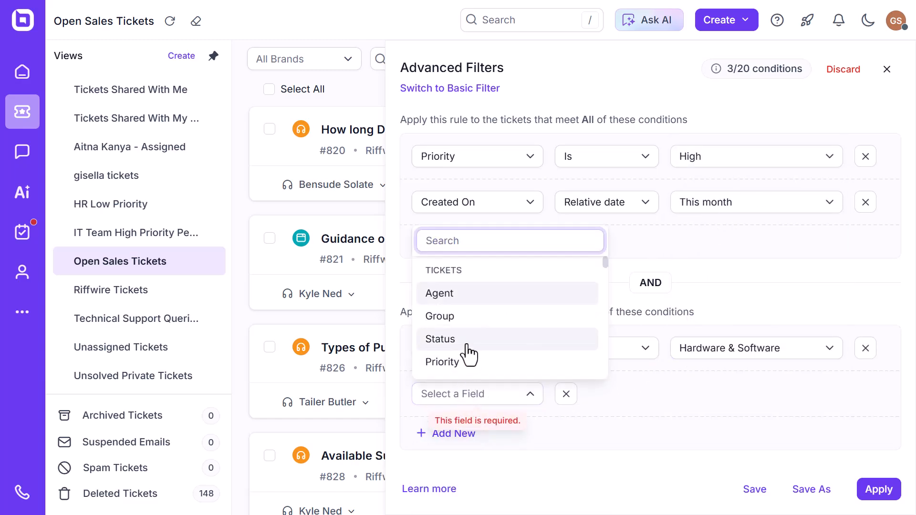
pyautogui.click(473, 315)
pyautogui.click(687, 396)
pyautogui.click(694, 364)
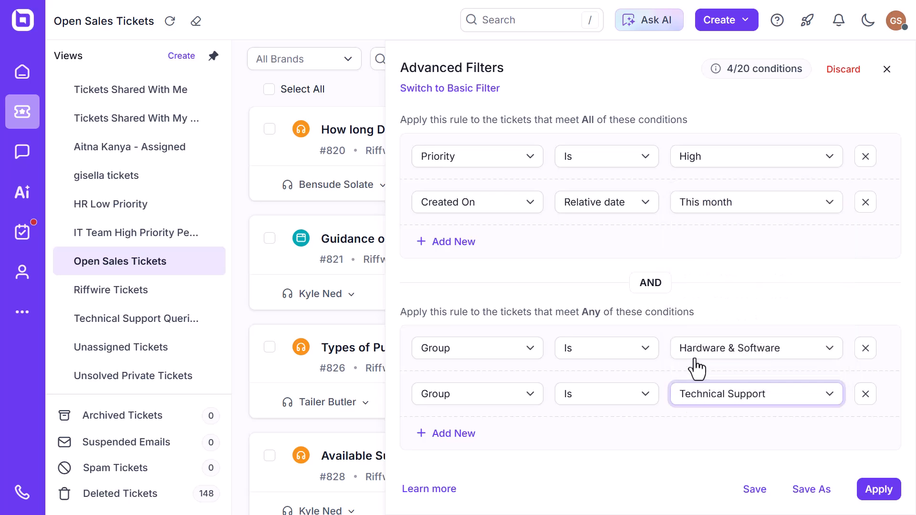
# Step: Apply the advanced filter to the ticket list, then reopen its conditions for a review and close them
pyautogui.click(879, 489)
pyautogui.click(887, 70)
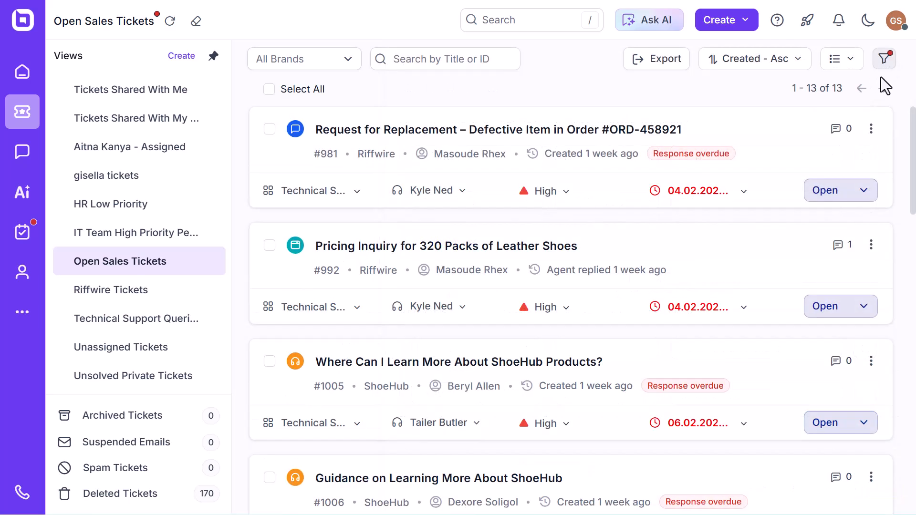
pyautogui.click(884, 58)
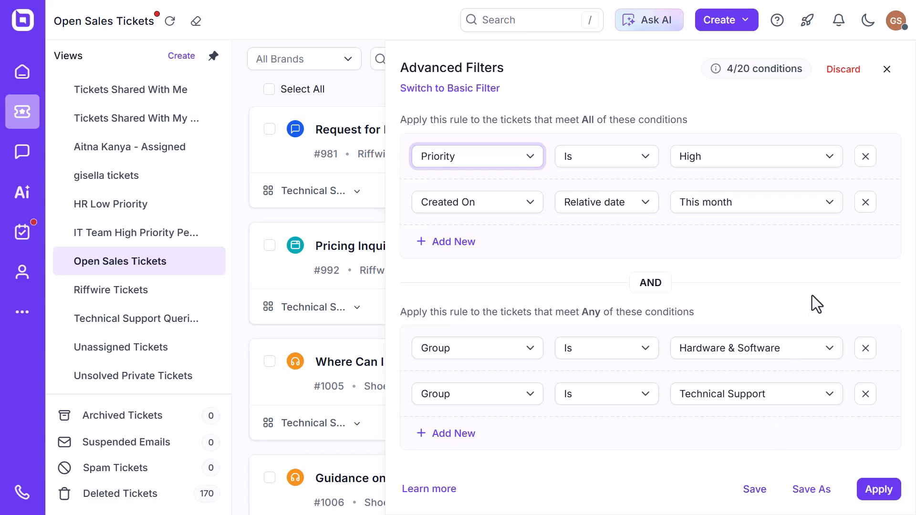
pyautogui.click(886, 69)
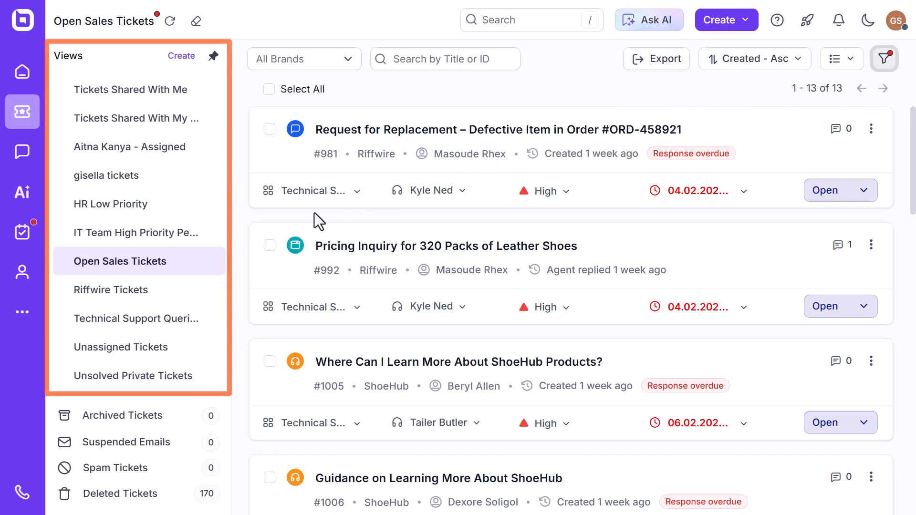
# Step: Browse the saved views, opening a customer-specific view and Riffwire Tickets before returning to Open Sales Tickets
pyautogui.scroll(3, 231, 213)
pyautogui.scroll(-3, 228, 374)
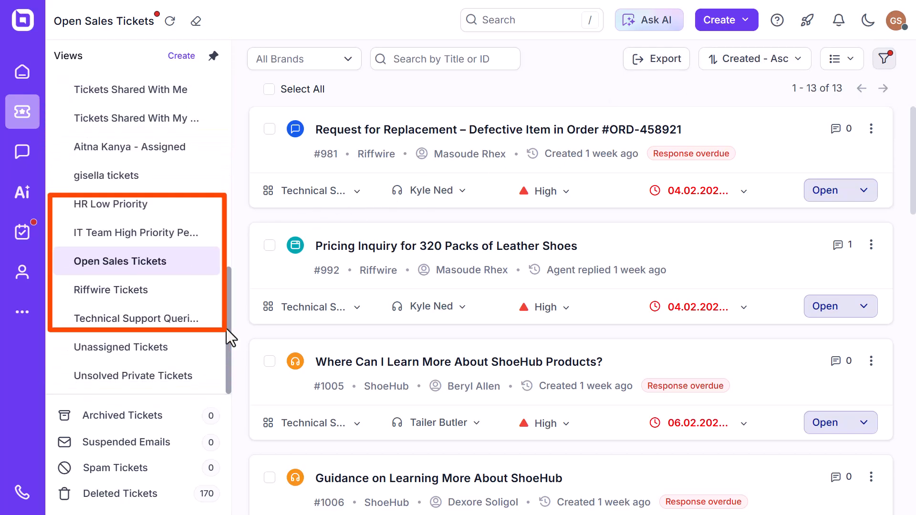
pyautogui.click(202, 261)
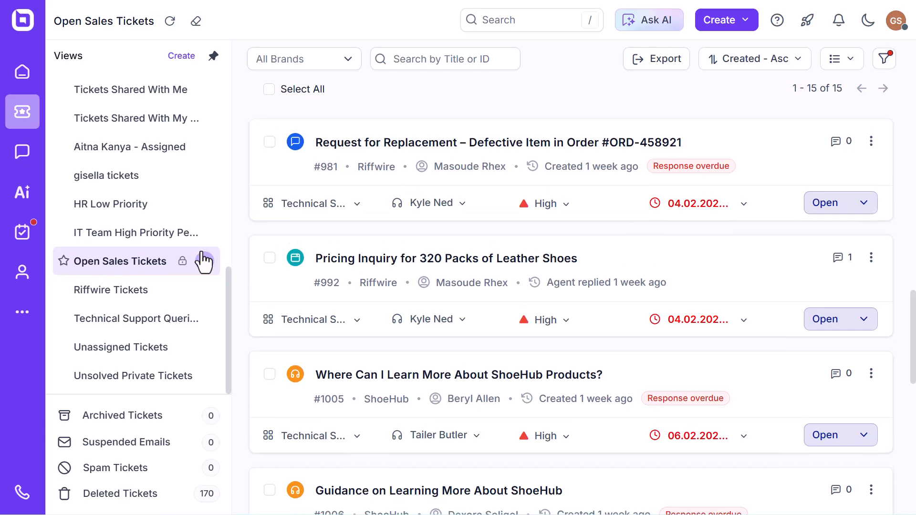
pyautogui.click(157, 175)
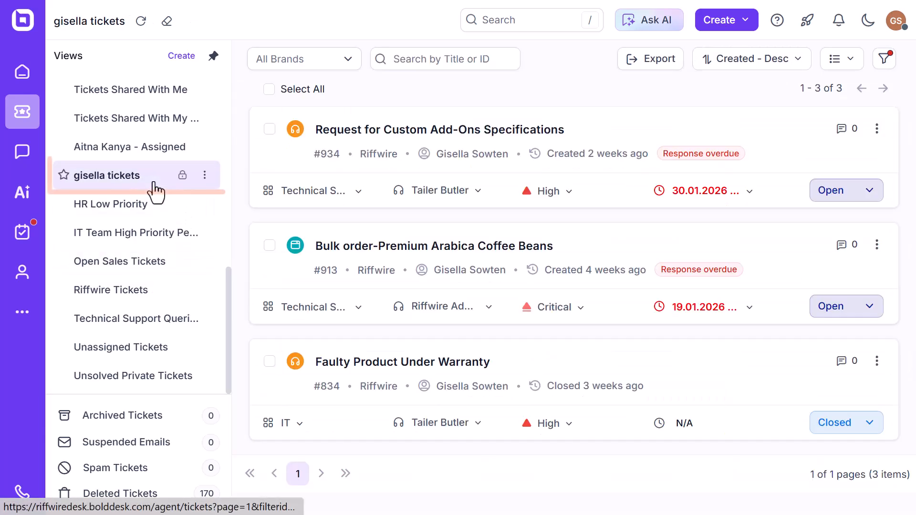
pyautogui.click(140, 291)
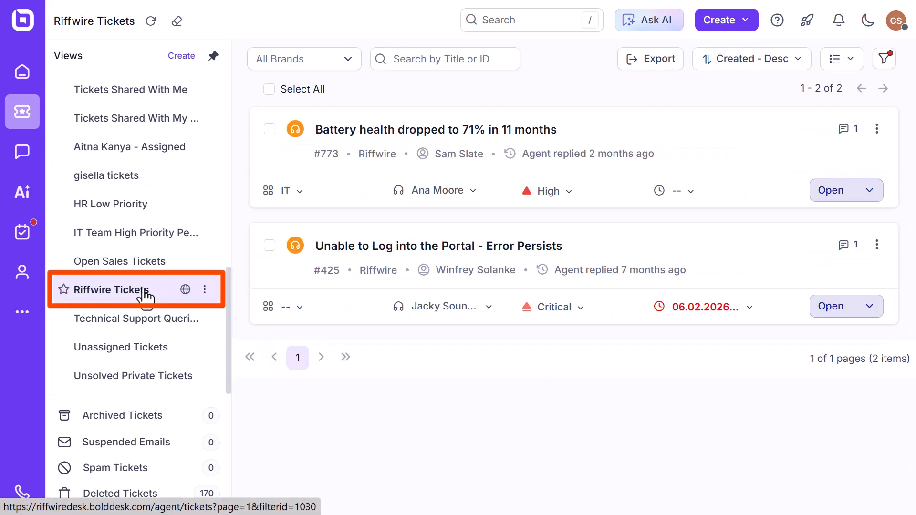
pyautogui.click(137, 265)
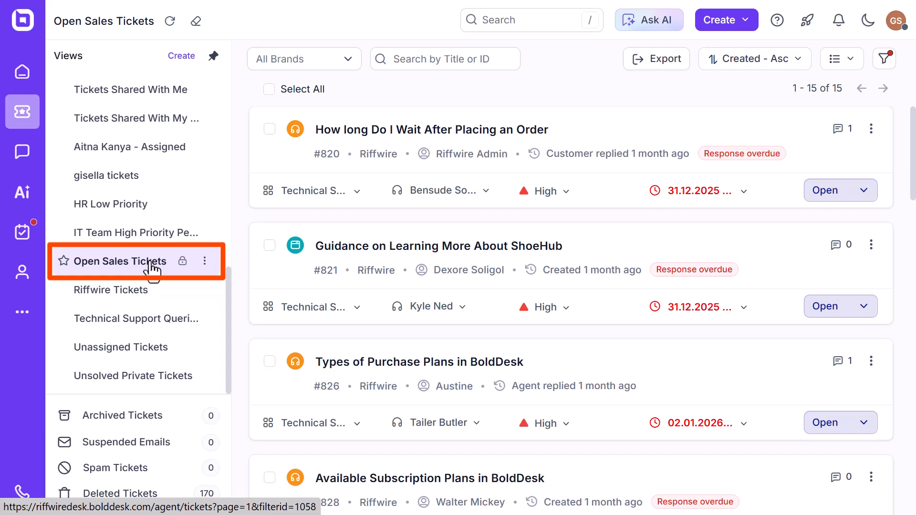
# Step: Edit the settings of the Open Sales Tickets view to make it accessible to Any Agents, and update it
pyautogui.click(205, 263)
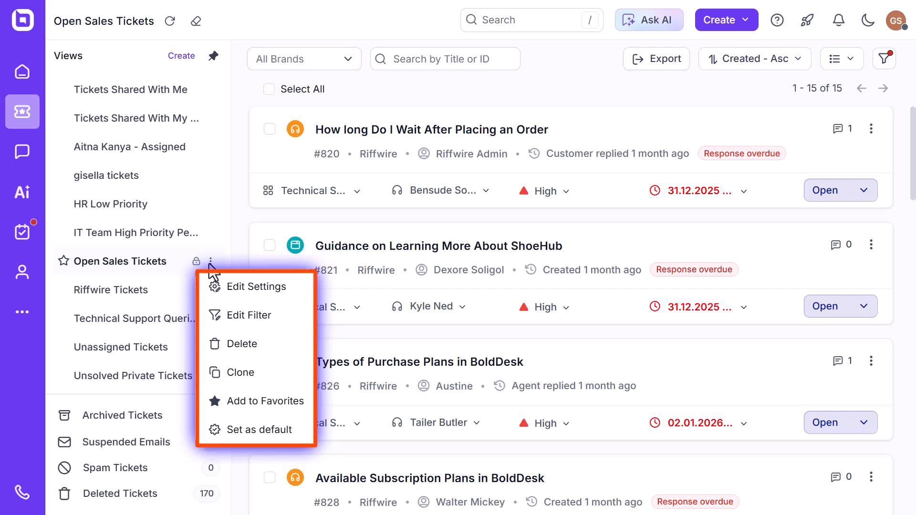
pyautogui.click(216, 288)
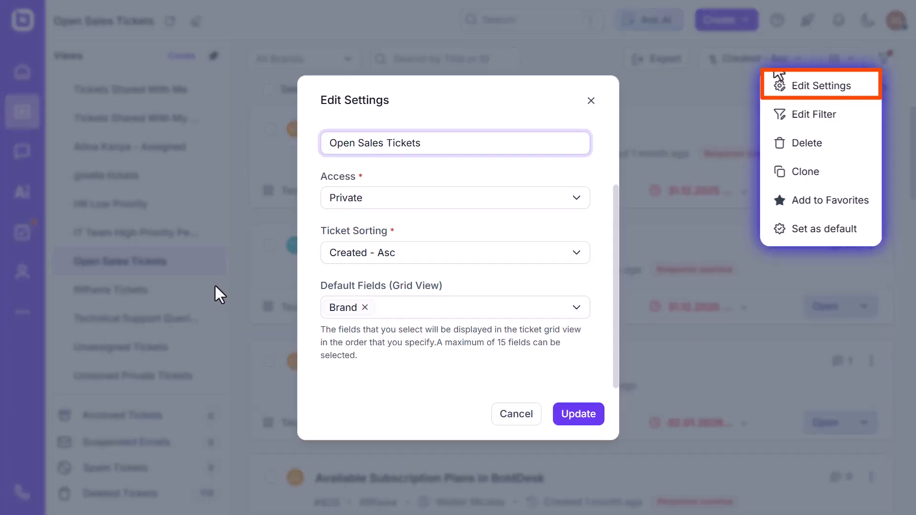
pyautogui.click(330, 201)
pyautogui.click(351, 273)
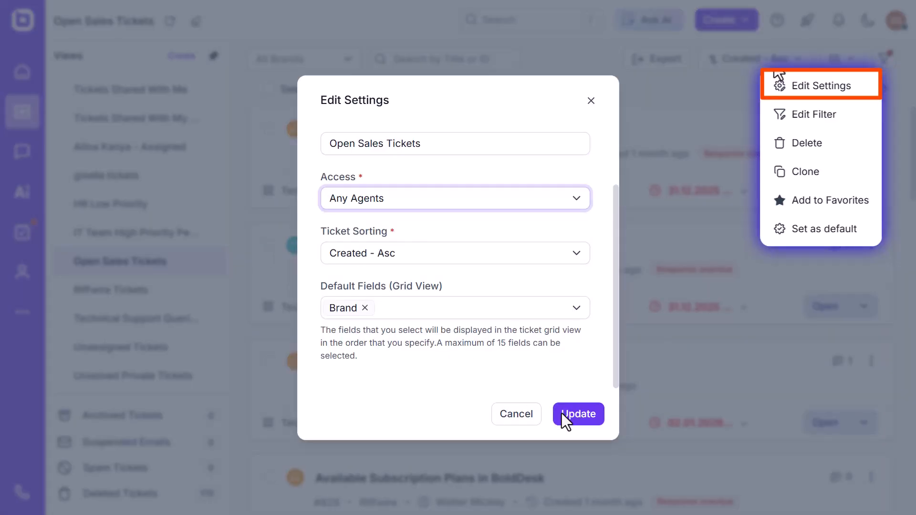
pyautogui.click(577, 414)
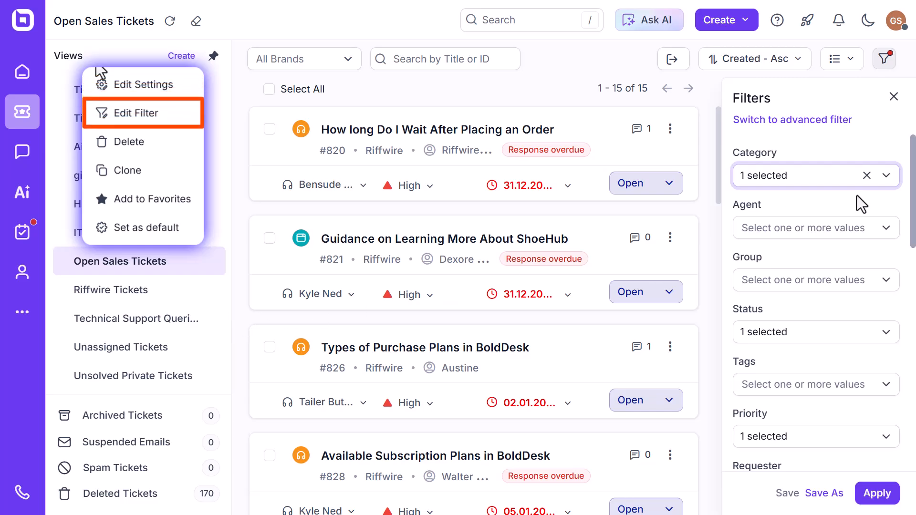
# Step: Edit the Open Sales Tickets view's filter to also include the status New, and apply it
pyautogui.scroll(-5, 861, 204)
pyautogui.click(859, 168)
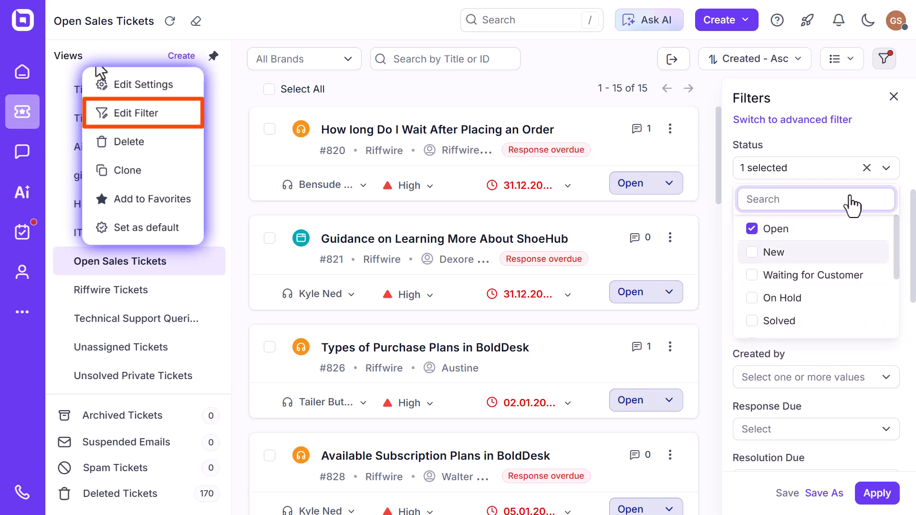
pyautogui.click(754, 255)
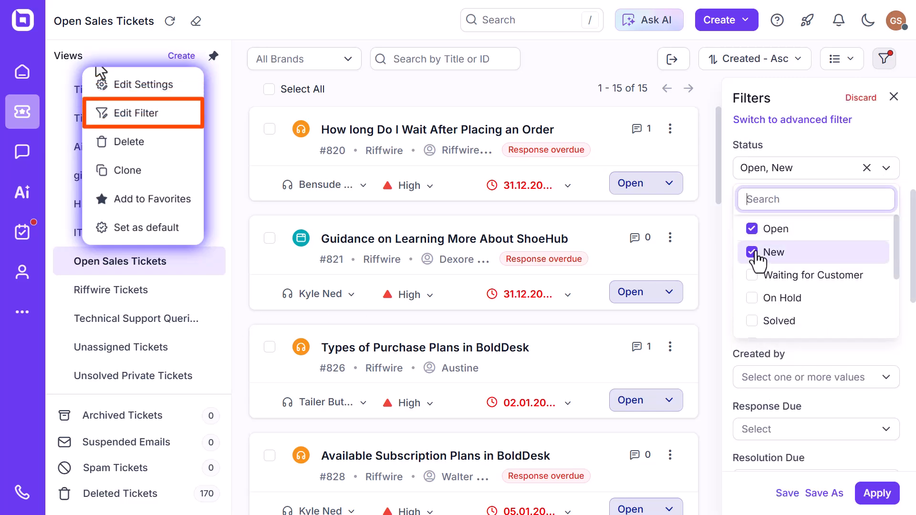
pyautogui.click(821, 165)
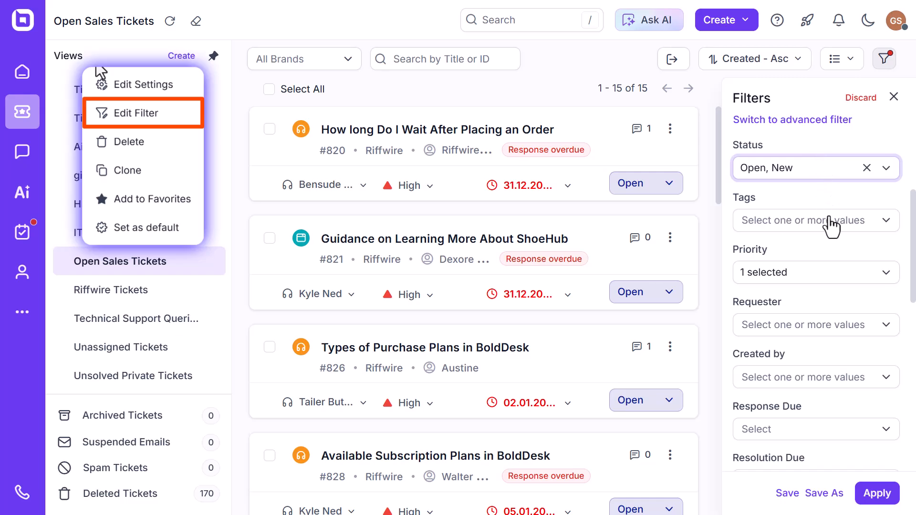
pyautogui.click(871, 495)
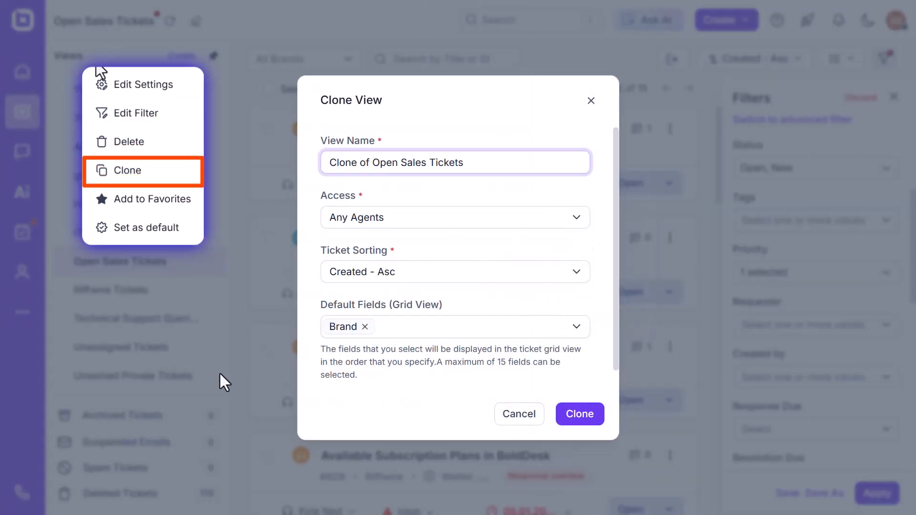
# Step: Clone the Open Sales Tickets view with its existing settings, and set the Requested By Me view as the default
pyautogui.click(575, 419)
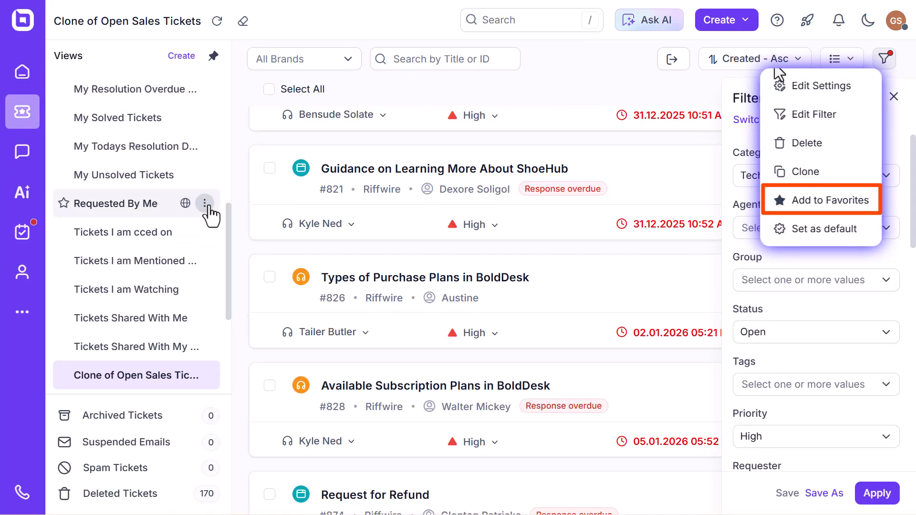
pyautogui.click(205, 202)
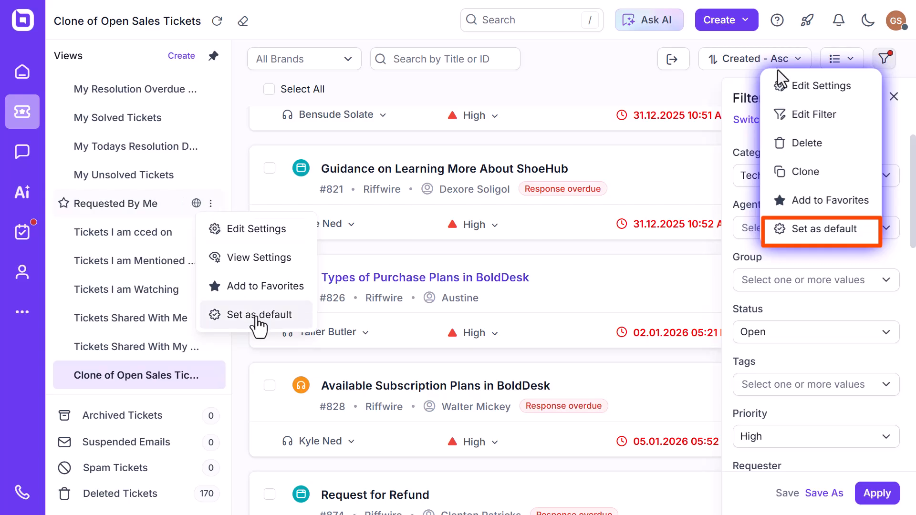
pyautogui.click(260, 315)
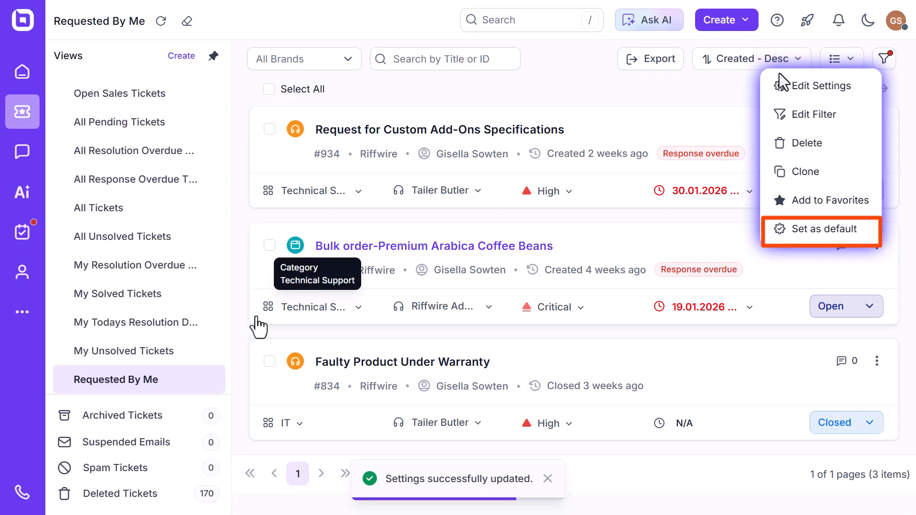